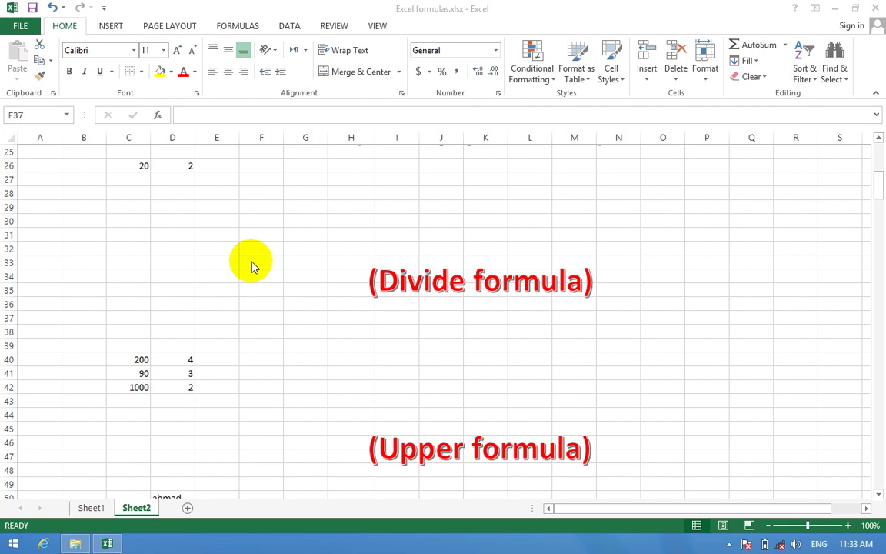
{"action": "left_click", "coordinate": [327, 371]}
{"action": "key", "text": "BackSpace"}
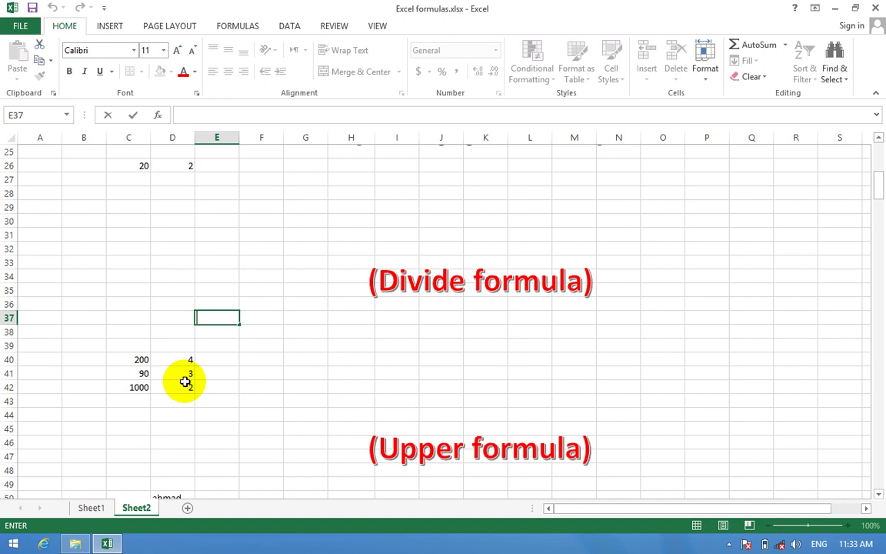
- Enter the division formula =C40/D40 in cell C45
{"action": "left_click", "coordinate": [130, 427]}
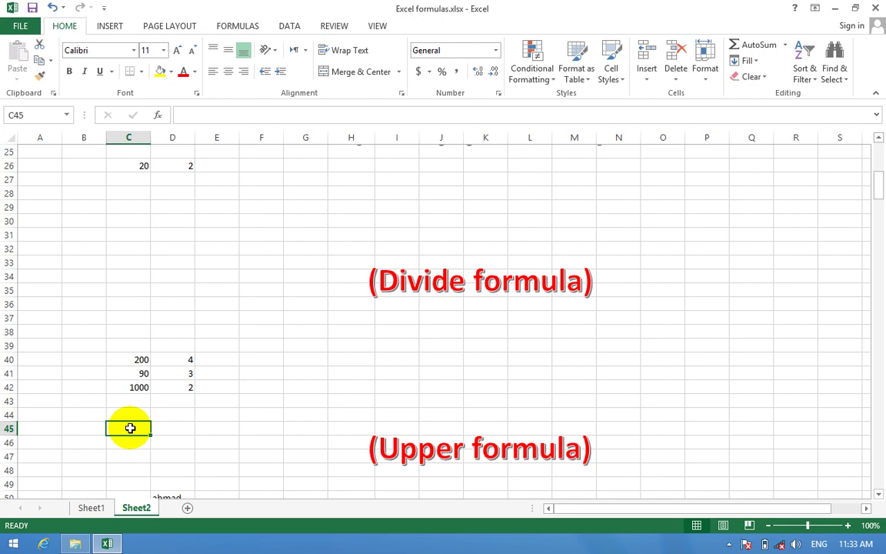
{"action": "type", "text": "="}
{"action": "key", "text": "Up"}
{"action": "key", "text": "Up"}
{"action": "key", "text": "Up"}
{"action": "key", "text": "Up"}
{"action": "key", "text": "Up"}
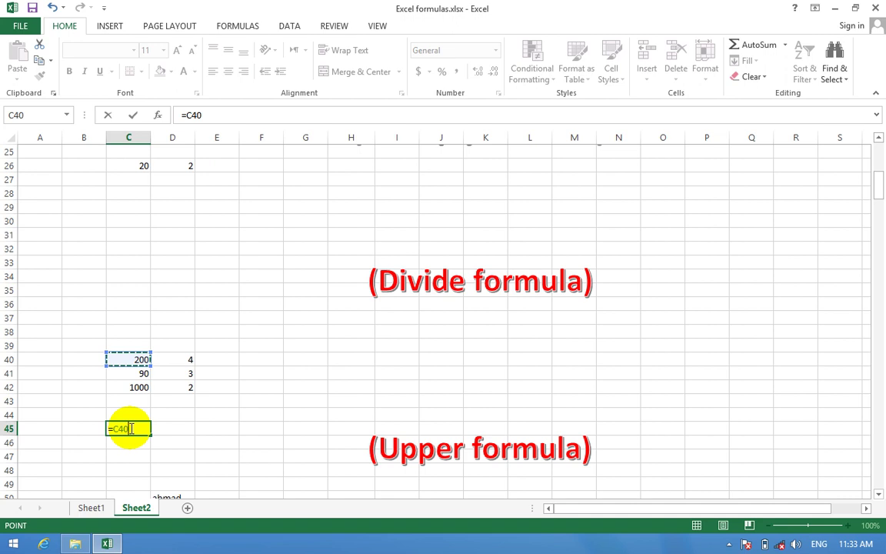
{"action": "type", "text": "/"}
{"action": "key", "text": "Right"}
{"action": "key", "text": "Right"}
{"action": "key", "text": "Up"}
{"action": "key", "text": "Up"}
{"action": "key", "text": "Left"}
{"action": "key", "text": "Up"}
{"action": "key", "text": "Up"}
{"action": "key", "text": "Up"}
{"action": "key", "text": "ctrl+Return"}
{"action": "key", "text": "Return"}
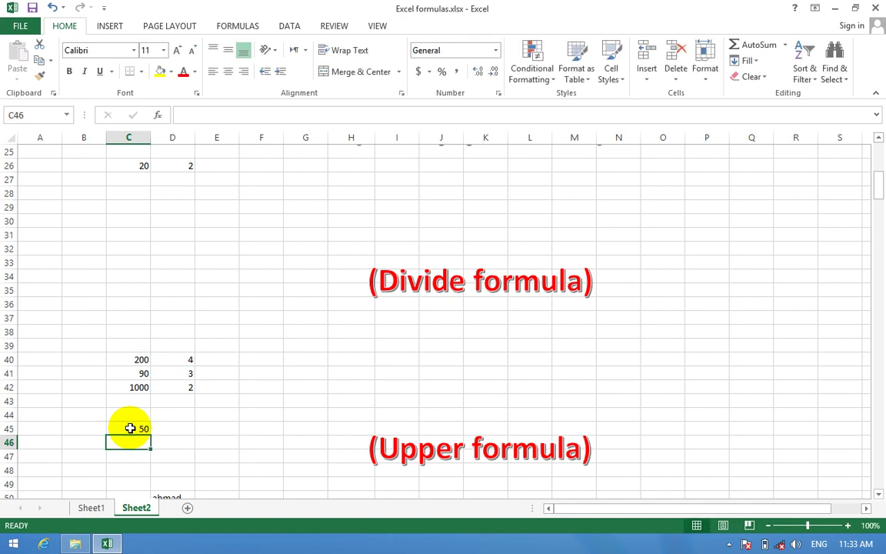
- Enter the division formula =C41/D41 in cell C46
{"action": "type", "text": "="}
{"action": "key", "text": "Up"}
{"action": "key", "text": "Up"}
{"action": "key", "text": "Up"}
{"action": "key", "text": "Up"}
{"action": "key", "text": "Up"}
{"action": "type", "text": "/"}
{"action": "key", "text": "Right"}
{"action": "key", "text": "Up"}
{"action": "key", "text": "Up"}
{"action": "key", "text": "Up"}
{"action": "key", "text": "Up"}
{"action": "key", "text": "Up"}
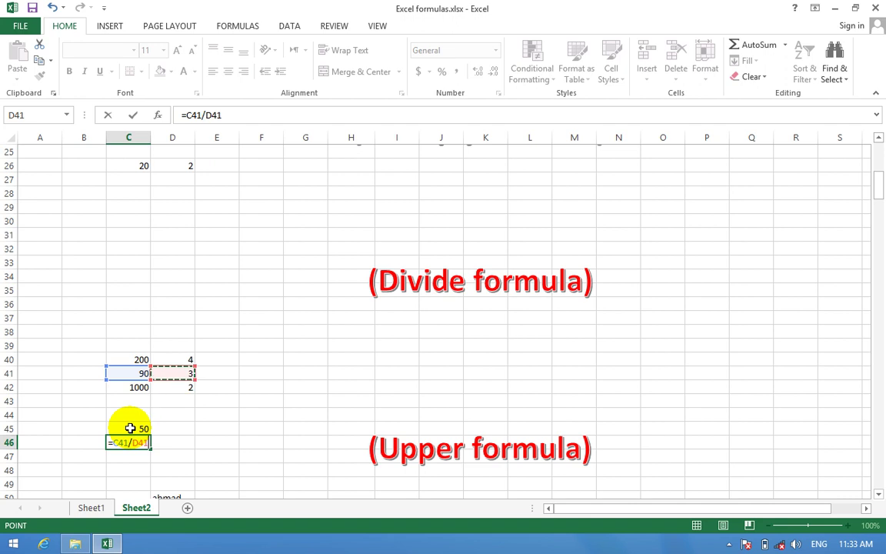
{"action": "key", "text": "Return"}
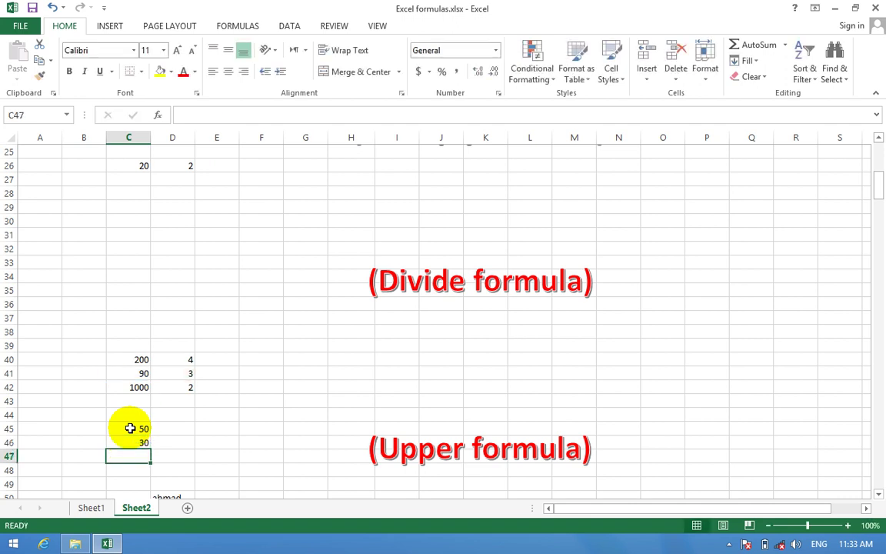
- Enter the division formula =C42/D42 in cell C47
{"action": "type", "text": "="}
{"action": "key", "text": "Up"}
{"action": "key", "text": "Up"}
{"action": "key", "text": "Up"}
{"action": "key", "text": "Up"}
{"action": "key", "text": "Up"}
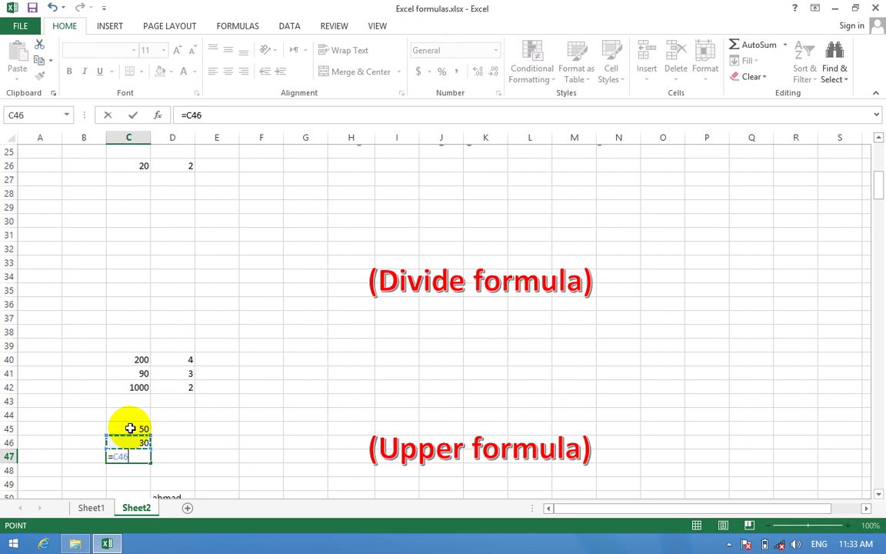
{"action": "type", "text": "/"}
{"action": "key", "text": "Right"}
{"action": "key", "text": "Up"}
{"action": "key", "text": "Up"}
{"action": "key", "text": "Up"}
{"action": "key", "text": "Up"}
{"action": "key", "text": "Up"}
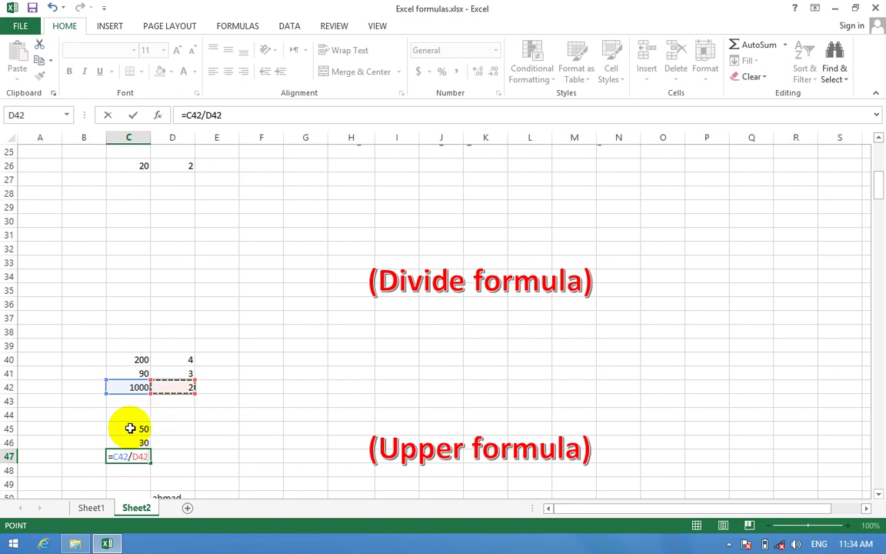
{"action": "key", "text": "Return"}
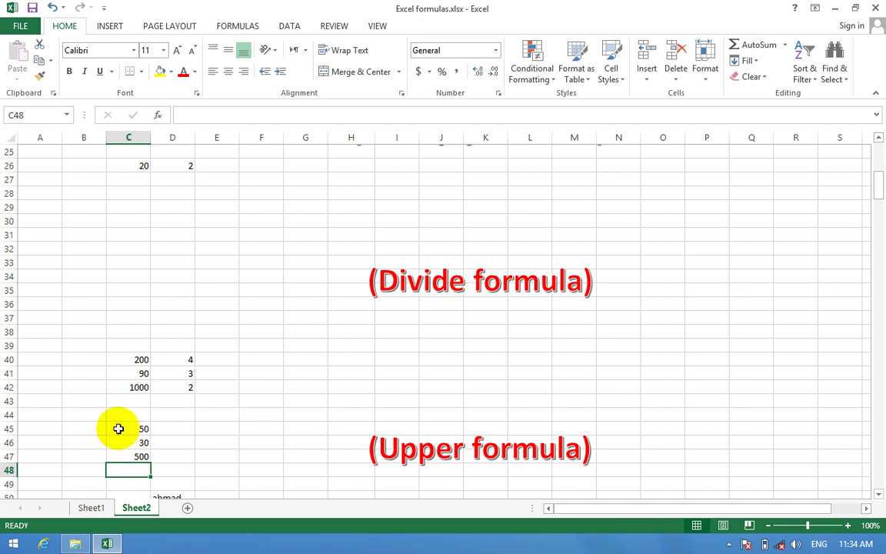
- Clear the division results from the range C45:C49
{"action": "left_click_drag", "start_coordinate": [132, 427], "coordinate": [132, 490]}
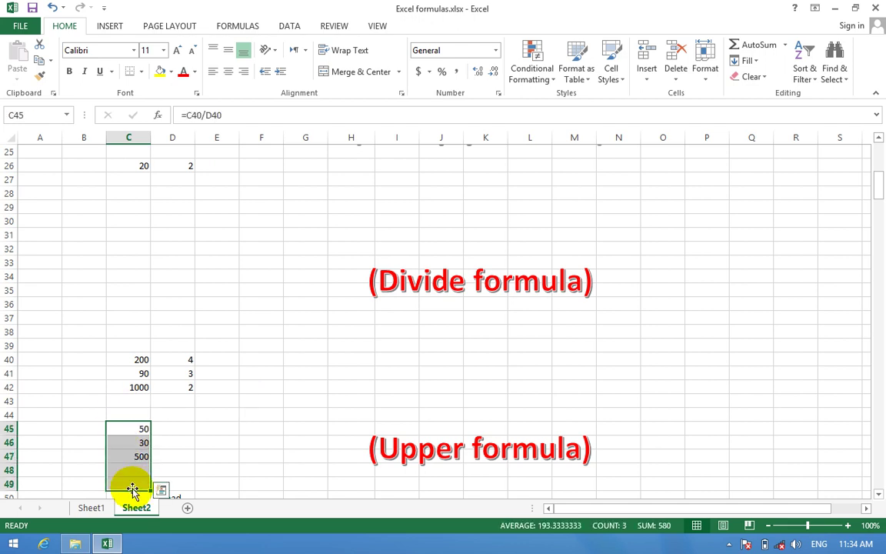
{"action": "key", "text": "Delete"}
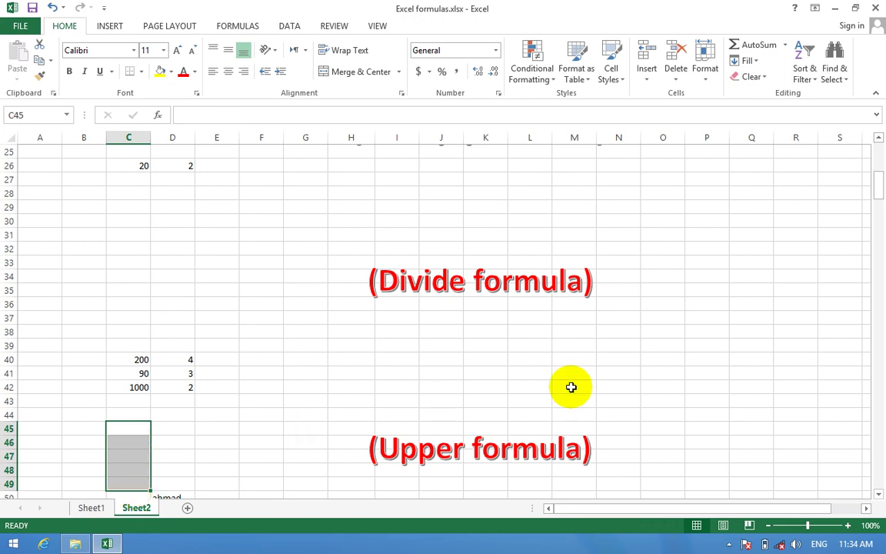
- Enter =UPPER(D50) in cell D53 to convert the name in D50 to uppercase
{"action": "key", "text": "Down"}
{"action": "key", "text": "Down"}
{"action": "key", "text": "Down"}
{"action": "key", "text": "Down"}
{"action": "key", "text": "Down"}
{"action": "key", "text": "Down"}
{"action": "key", "text": "Down"}
{"action": "key", "text": "Down"}
{"action": "key", "text": "Down"}
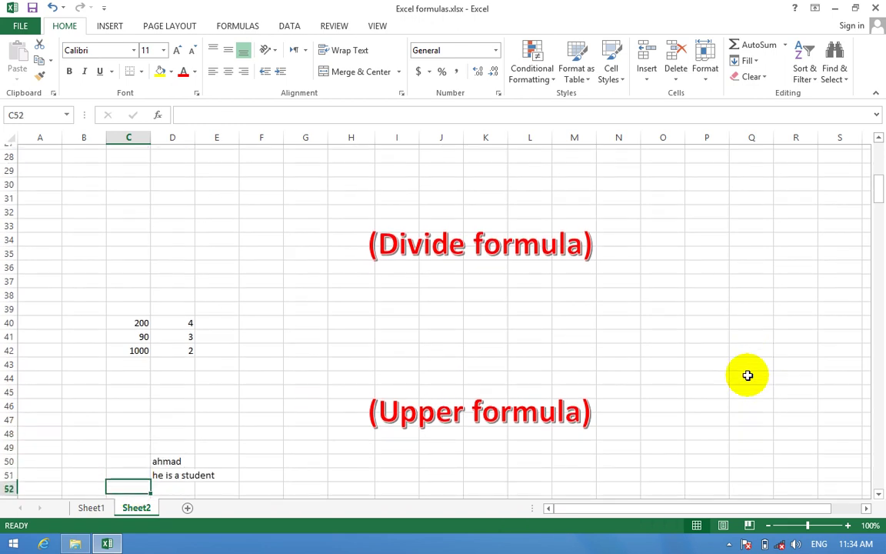
{"action": "key", "text": "Down"}
{"action": "key", "text": "Down"}
{"action": "key", "text": "Down"}
{"action": "key", "text": "Down"}
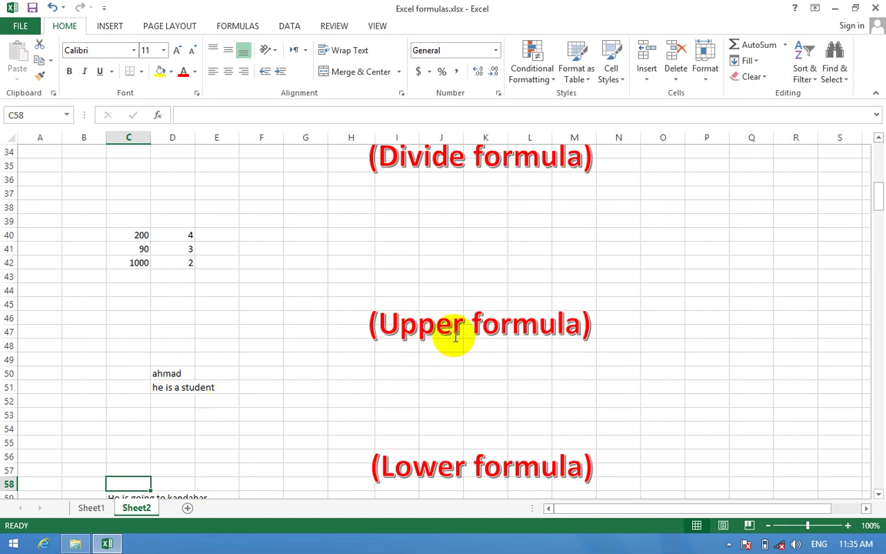
{"action": "left_click", "coordinate": [178, 414]}
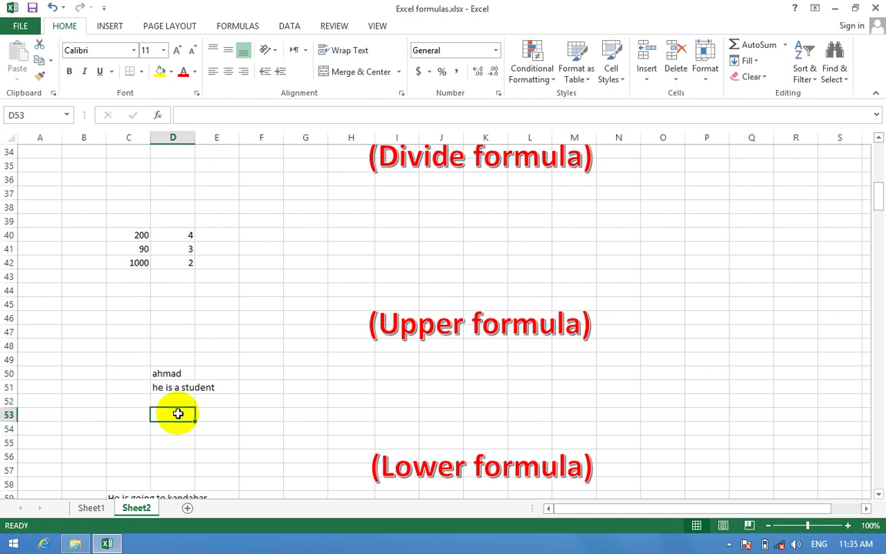
{"action": "type", "text": "="}
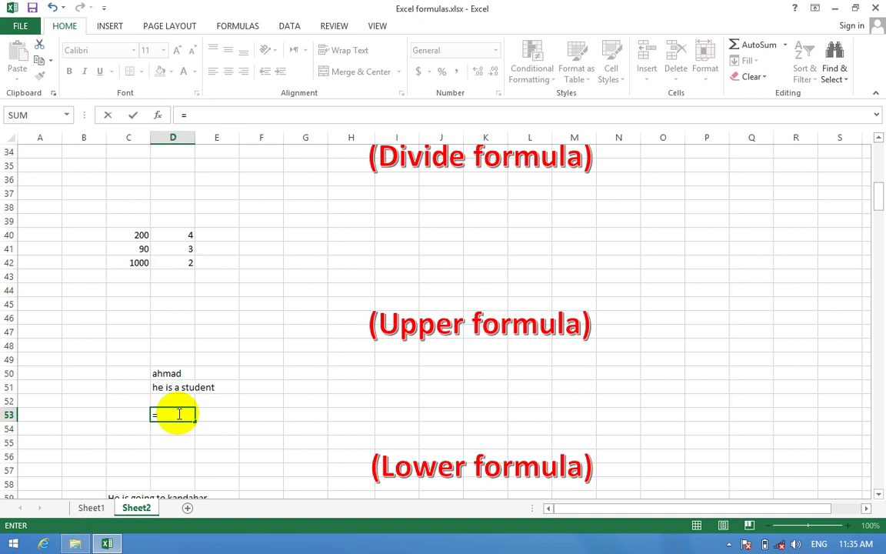
{"action": "type", "text": "upper"}
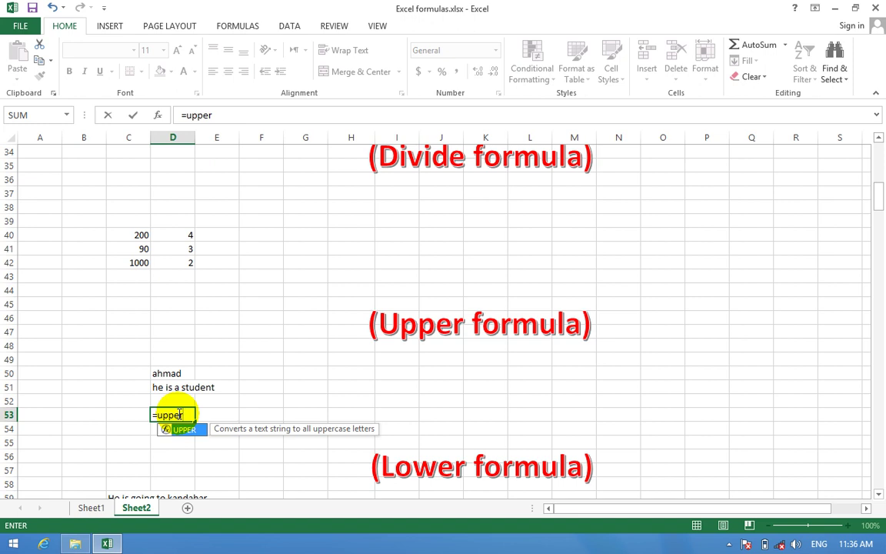
{"action": "type", "text": "("}
{"action": "key", "text": "Up"}
{"action": "key", "text": "Up"}
{"action": "key", "text": "Up"}
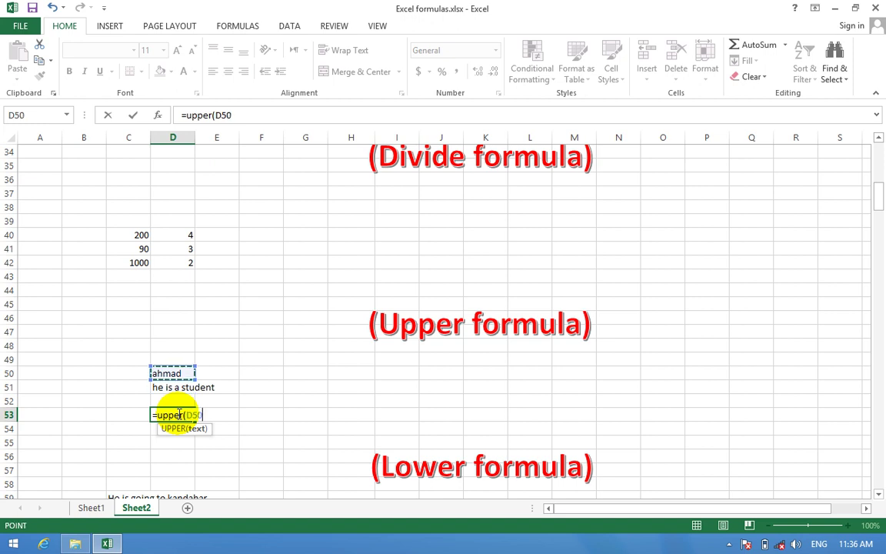
{"action": "type", "text": ")"}
{"action": "key", "text": "Return"}
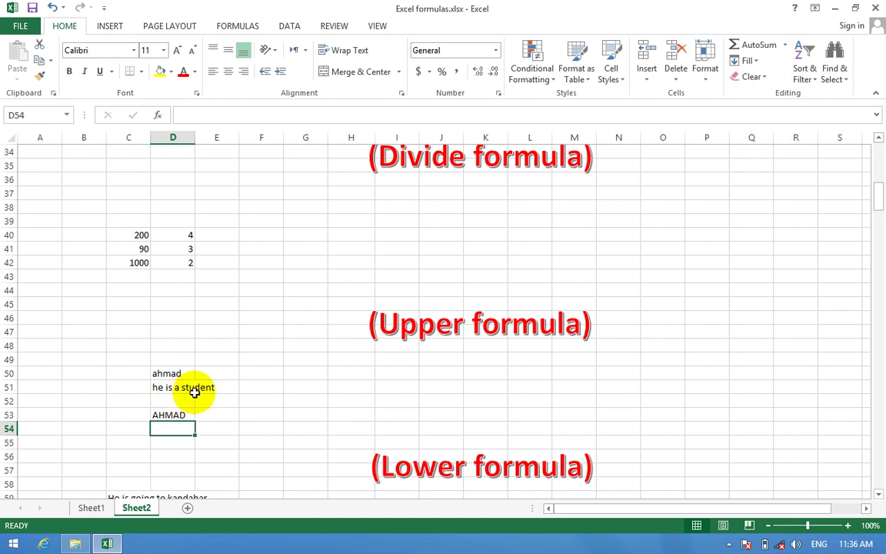
- Try an UPPER formula on the range D51:E51 in cell G53, and clear the cell
{"action": "left_click", "coordinate": [199, 454]}
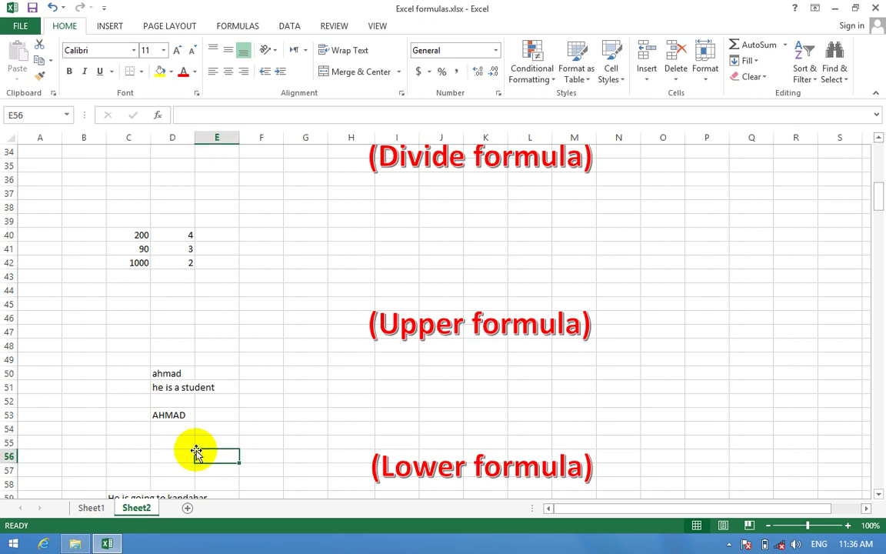
{"action": "left_click", "coordinate": [309, 415]}
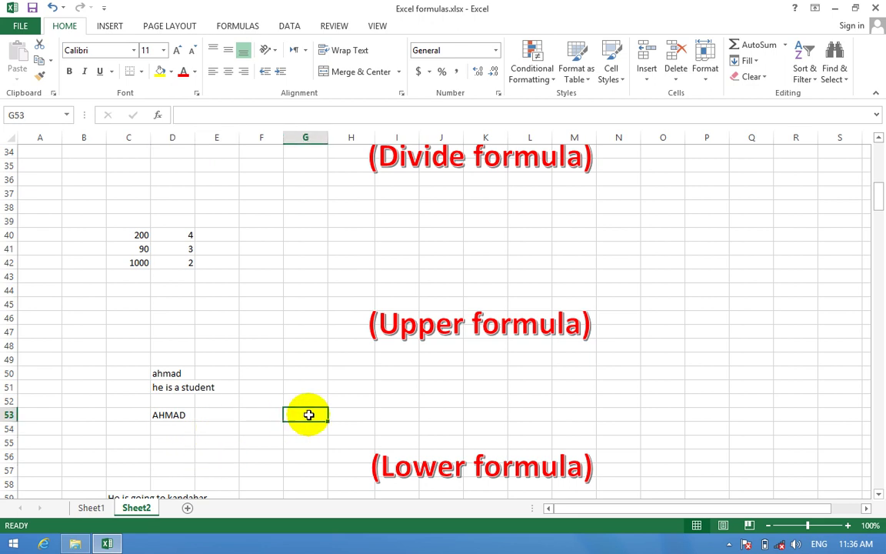
{"action": "type", "text": "="}
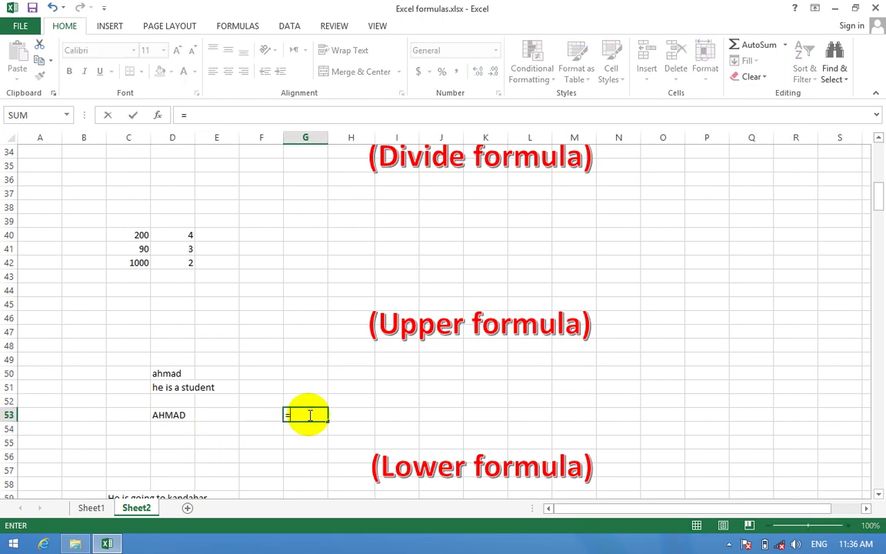
{"action": "type", "text": "upper"}
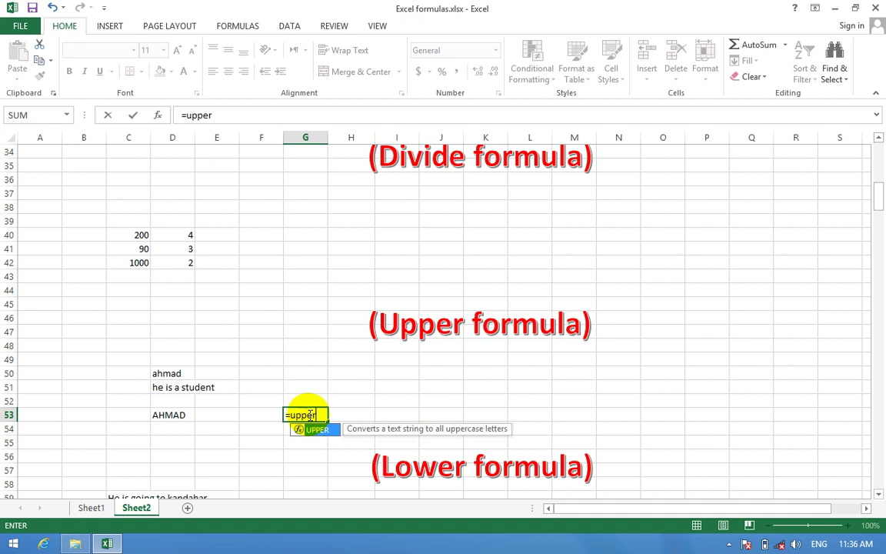
{"action": "type", "text": "("}
{"action": "key", "text": "Up"}
{"action": "key", "text": "Up"}
{"action": "key", "text": "Up"}
{"action": "key", "text": "Left"}
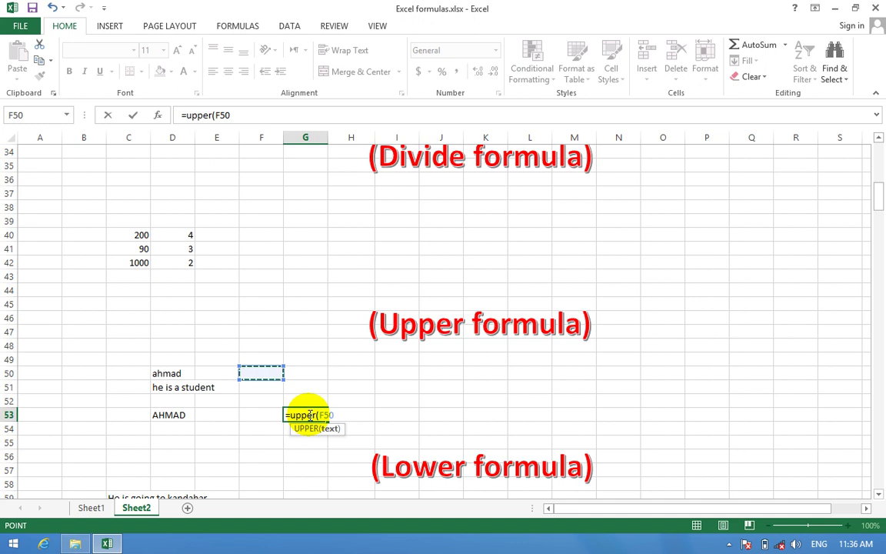
{"action": "key", "text": "Left"}
{"action": "key", "text": "Left"}
{"action": "key", "text": "Down"}
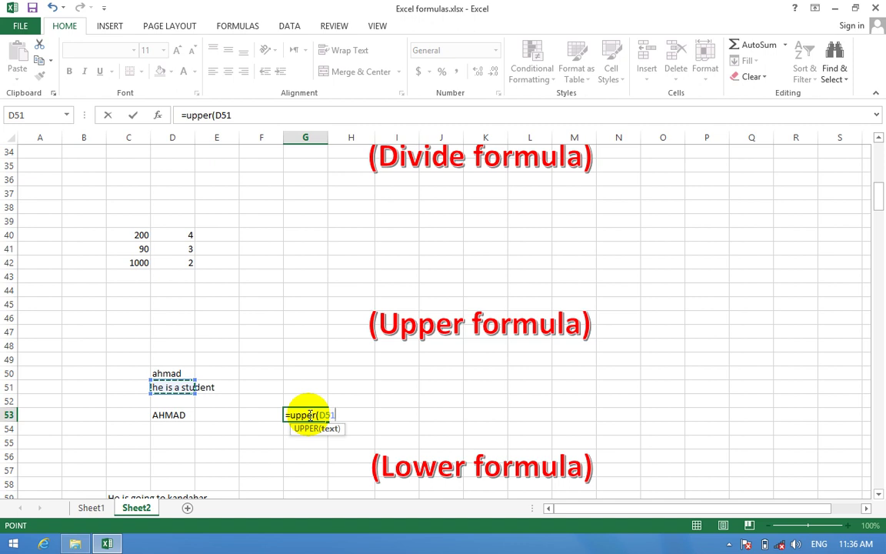
{"action": "key", "text": "Right"}
{"action": "key", "text": "Left"}
{"action": "key", "text": "shift+Right"}
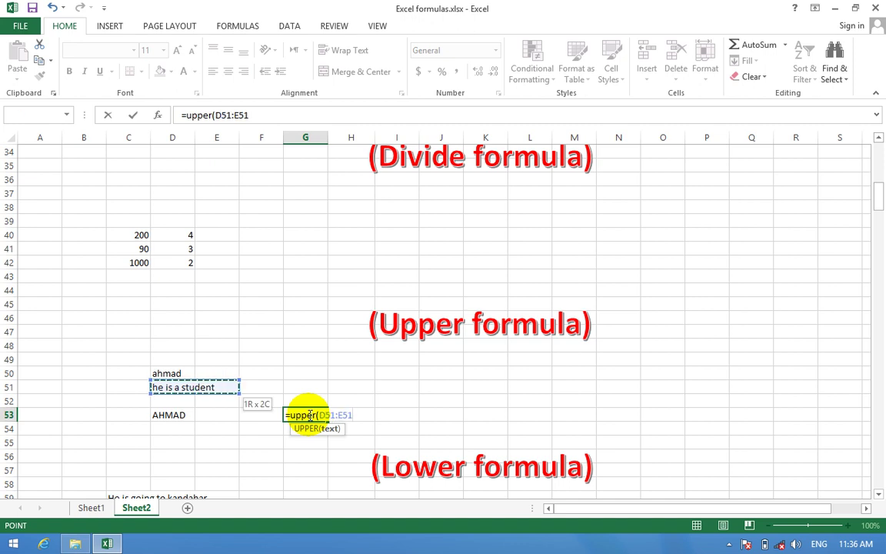
{"action": "type", "text": ")"}
{"action": "key", "text": "Return"}
{"action": "left_click", "coordinate": [308, 416]}
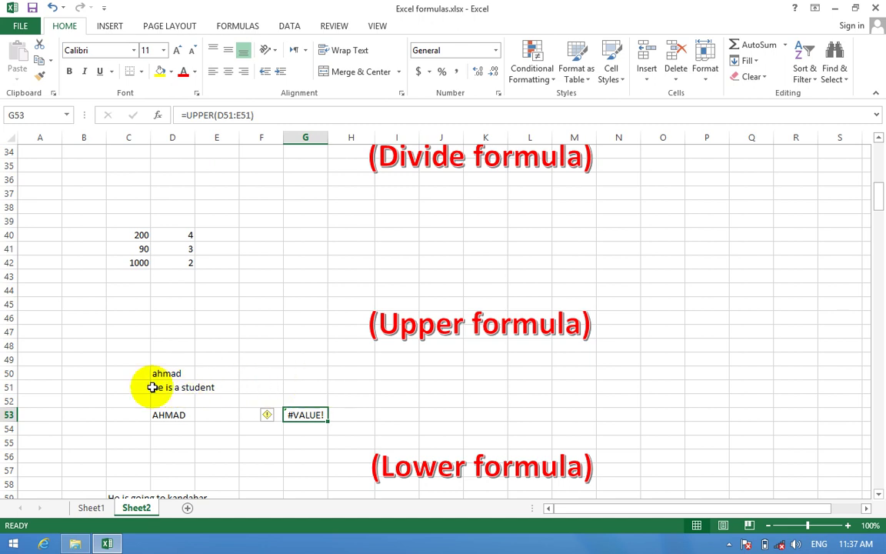
{"action": "double_click", "coordinate": [303, 417]}
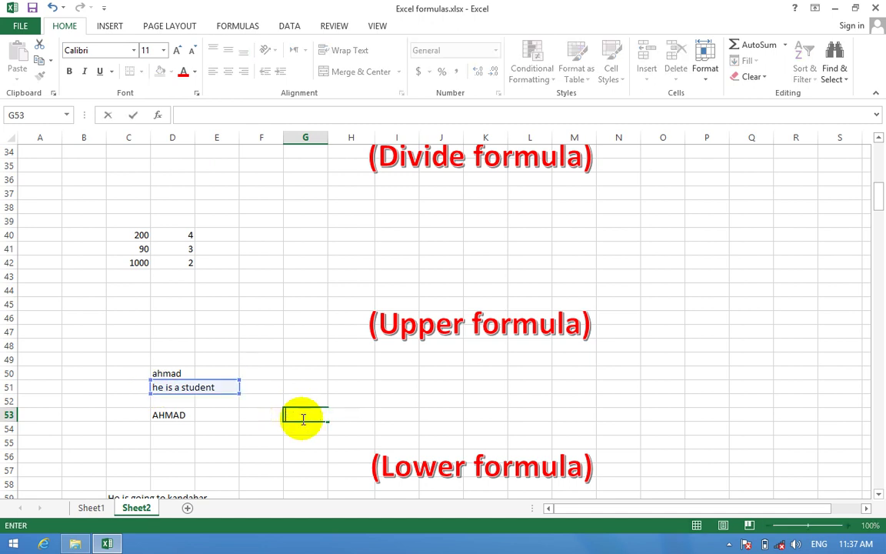
{"action": "key", "text": "Escape"}
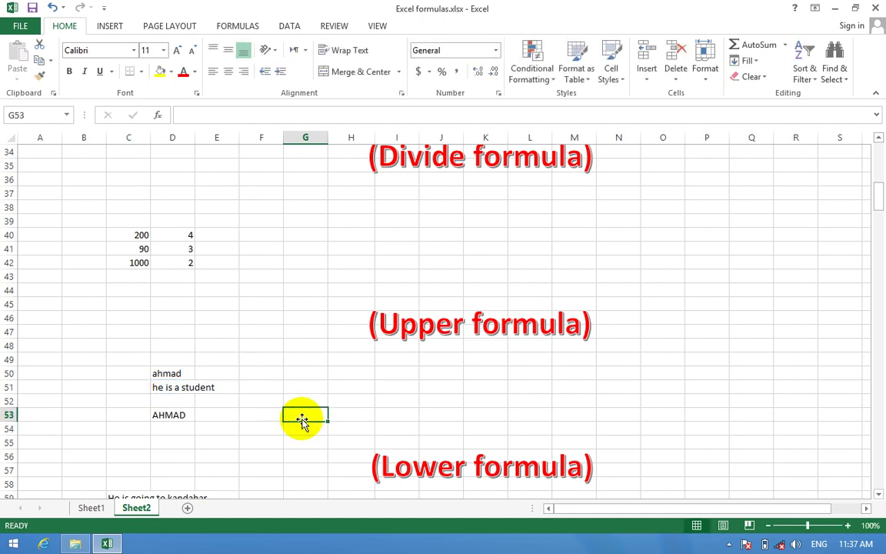
- Enter =UPPER(D51) in cell G53 to convert the sentence "he is a student" to uppercase
{"action": "type", "text": "=upp"}
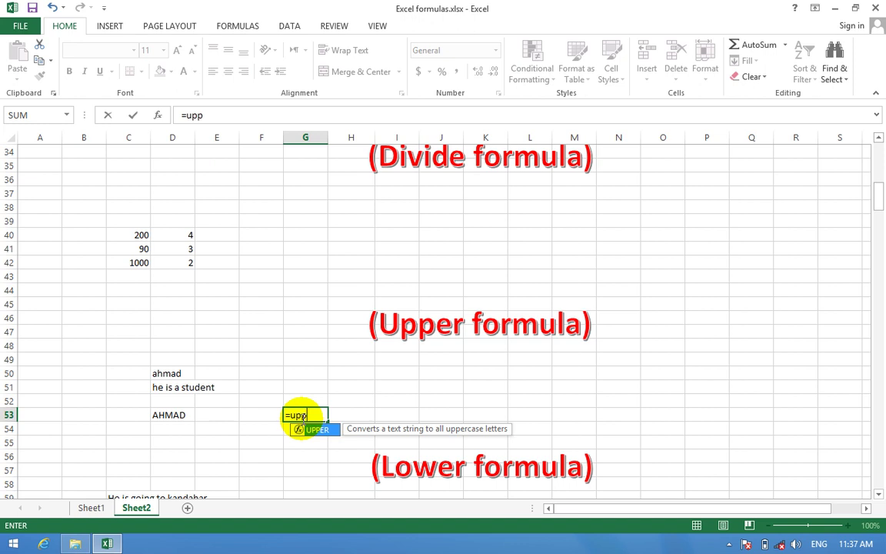
{"action": "type", "text": "er("}
{"action": "key", "text": "Up"}
{"action": "key", "text": "Up"}
{"action": "key", "text": "Up"}
{"action": "key", "text": "Left"}
{"action": "key", "text": "Left"}
{"action": "key", "text": "Left"}
{"action": "key", "text": "Down"}
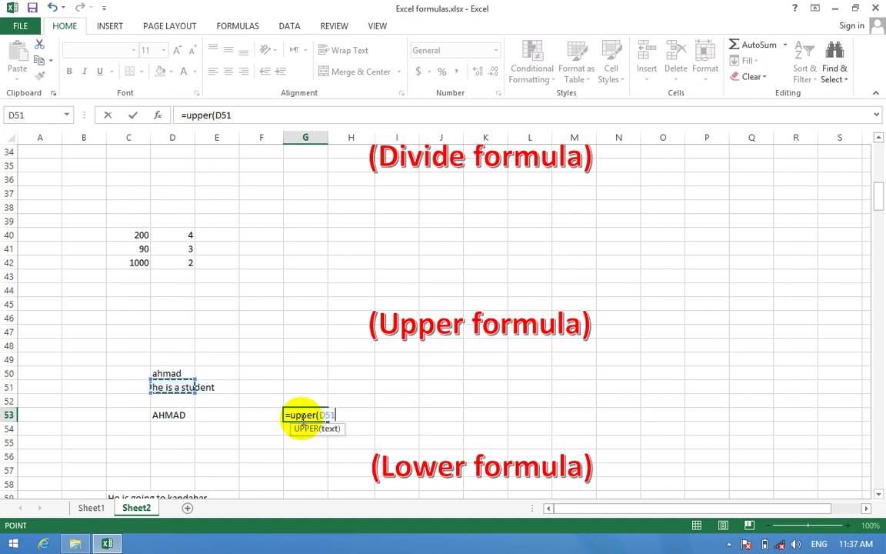
{"action": "type", "text": ")"}
{"action": "key", "text": "Return"}
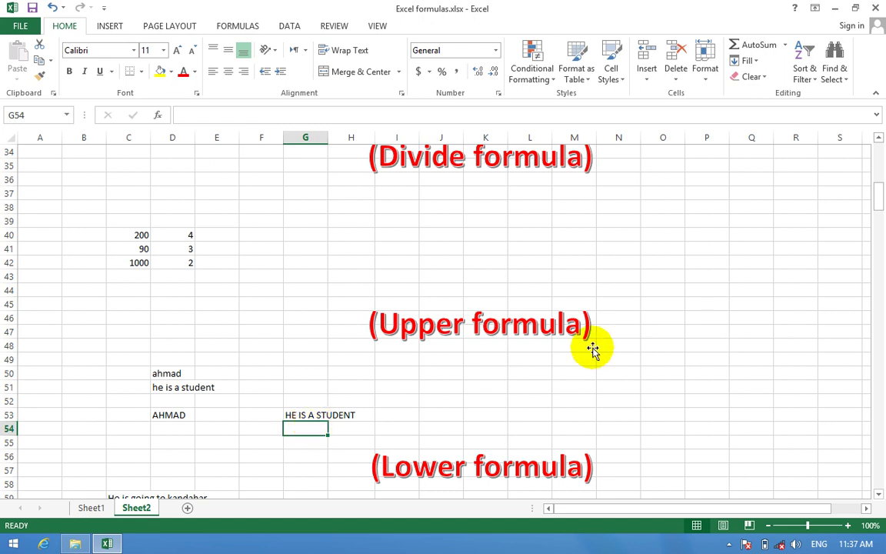
- Enter =LOWER(C59) in cell C61 to convert the sentence "He is going to kandahar" to lowercase
{"action": "key", "text": "Down"}
{"action": "key", "text": "Down"}
{"action": "key", "text": "Down"}
{"action": "key", "text": "Down"}
{"action": "key", "text": "Down"}
{"action": "key", "text": "Down"}
{"action": "key", "text": "Down"}
{"action": "key", "text": "Down"}
{"action": "key", "text": "Down"}
{"action": "key", "text": "Down"}
{"action": "key", "text": "Down"}
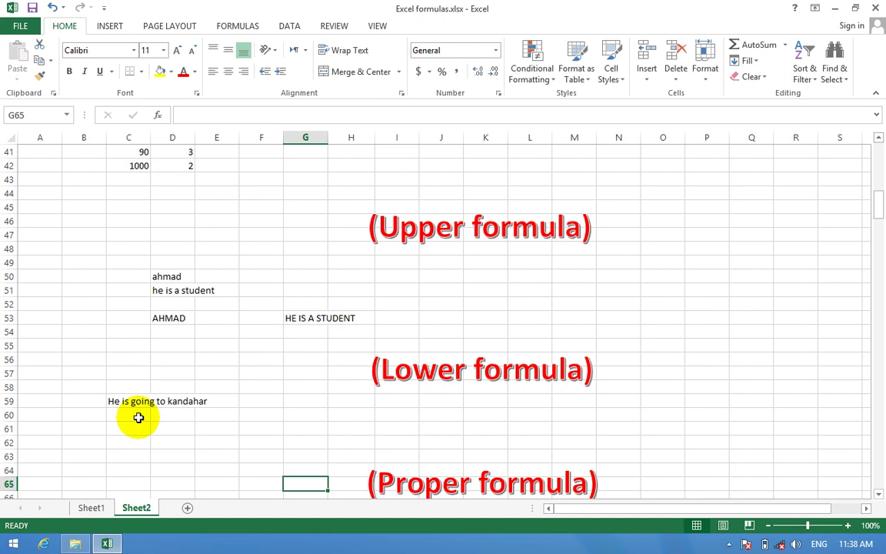
{"action": "left_click", "coordinate": [139, 418]}
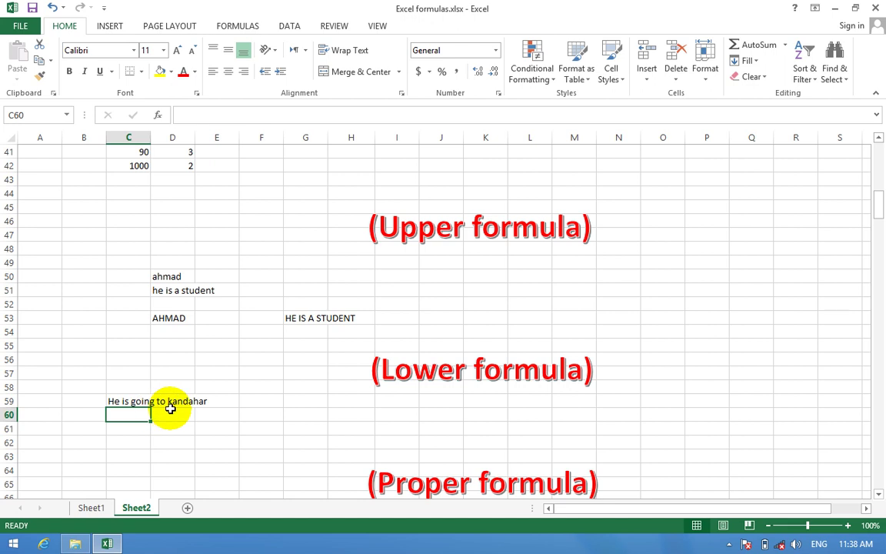
{"action": "left_click", "coordinate": [141, 433]}
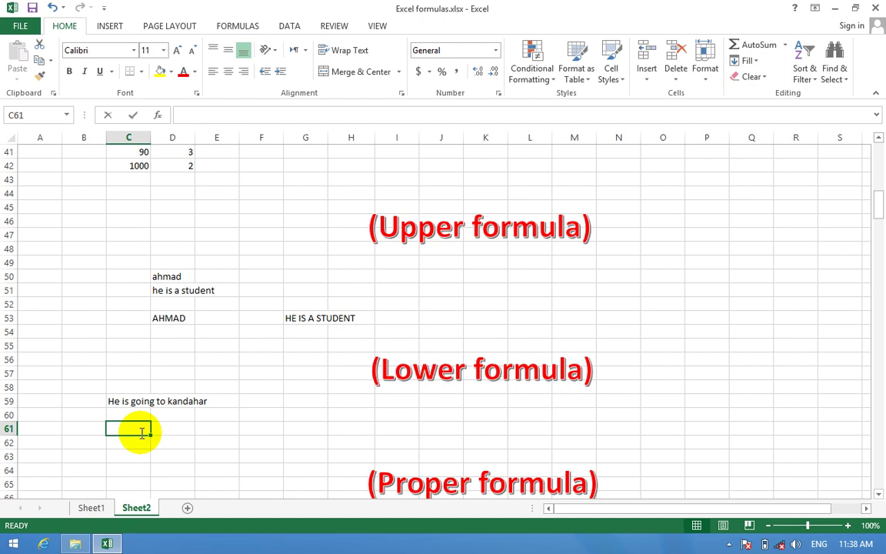
{"action": "type", "text": "=lo"}
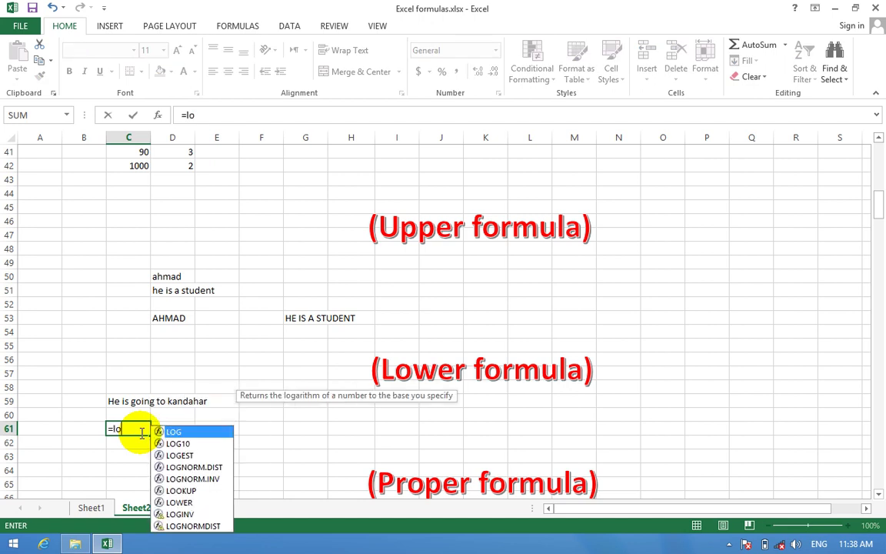
{"action": "type", "text": "wer"}
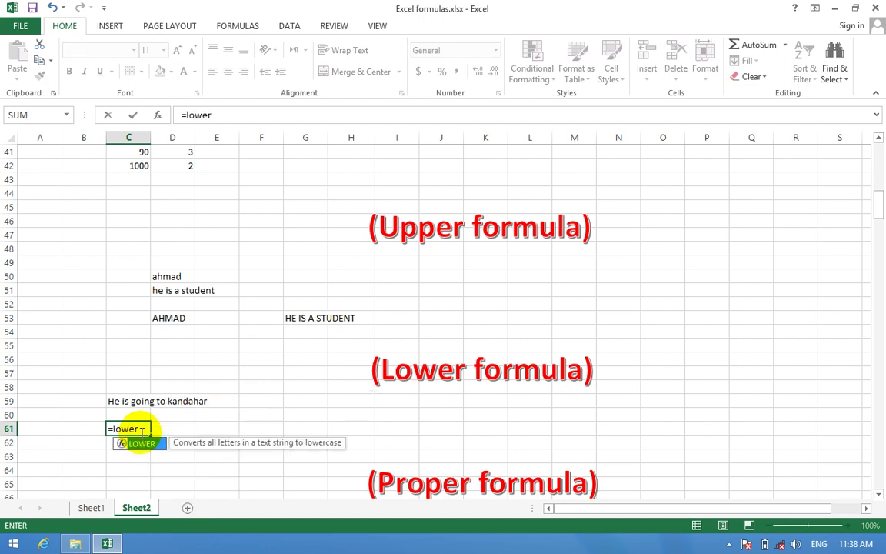
{"action": "type", "text": "("}
{"action": "key", "text": "Up"}
{"action": "key", "text": "Up"}
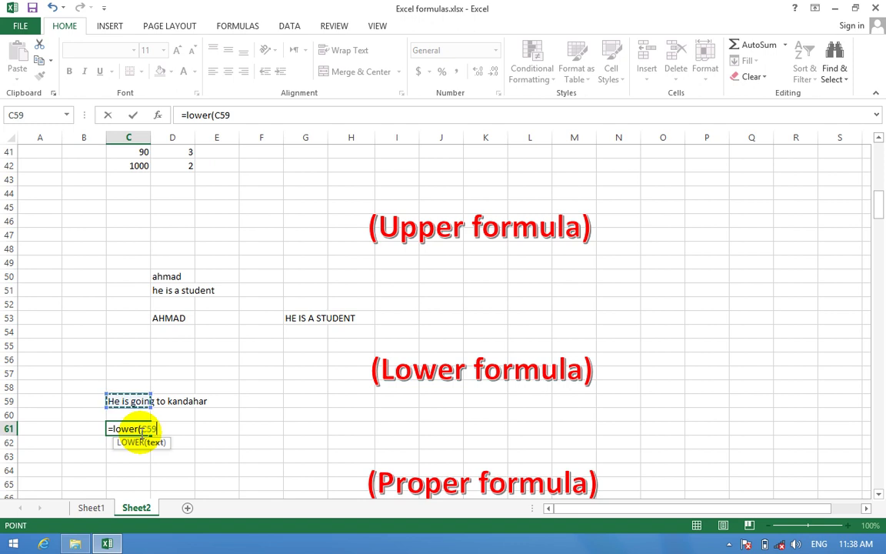
{"action": "type", "text": ")"}
{"action": "key", "text": "Return"}
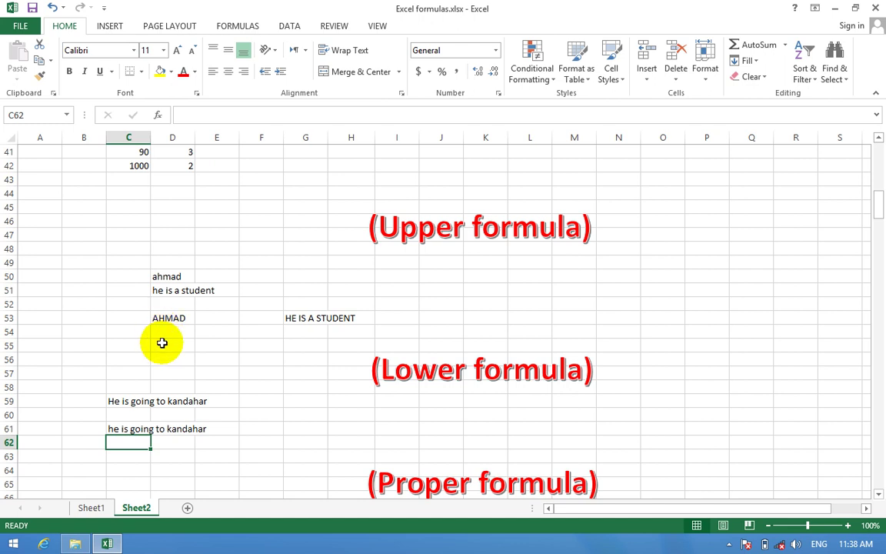
- Enter =LOWER(D53) in cell E63 to convert the uppercase name in D53 to lowercase
{"action": "left_click", "coordinate": [216, 460]}
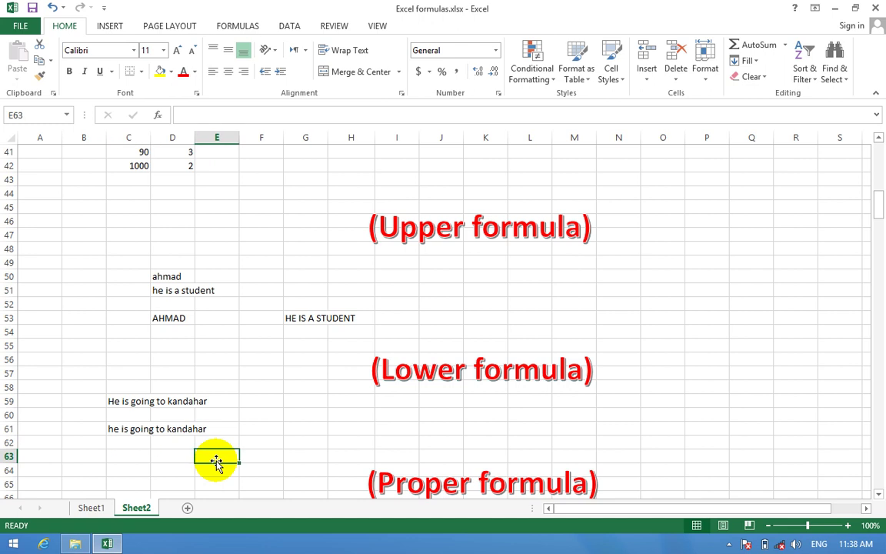
{"action": "type", "text": "=lower"}
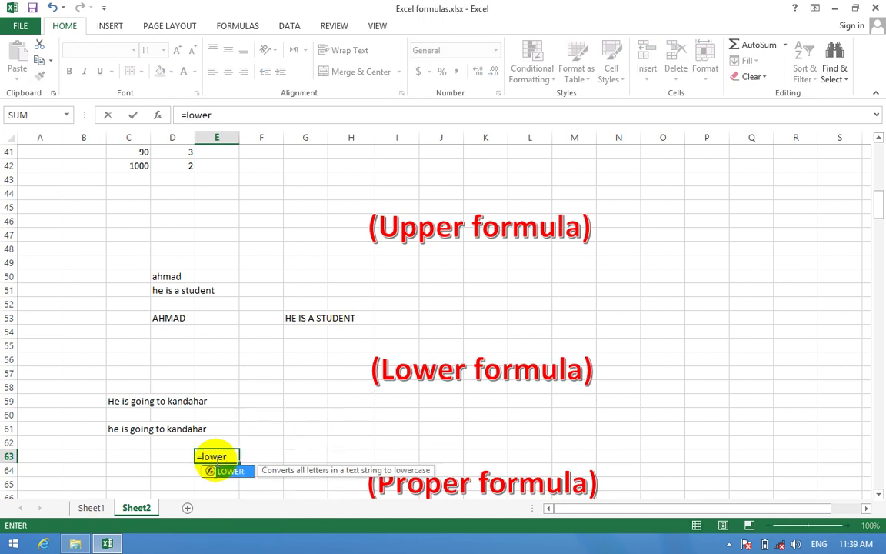
{"action": "type", "text": "("}
{"action": "key", "text": "Up"}
{"action": "key", "text": "Up"}
{"action": "key", "text": "Up"}
{"action": "key", "text": "Up"}
{"action": "key", "text": "Up"}
{"action": "key", "text": "Up"}
{"action": "key", "text": "Up"}
{"action": "key", "text": "Up"}
{"action": "key", "text": "Up"}
{"action": "key", "text": "Up"}
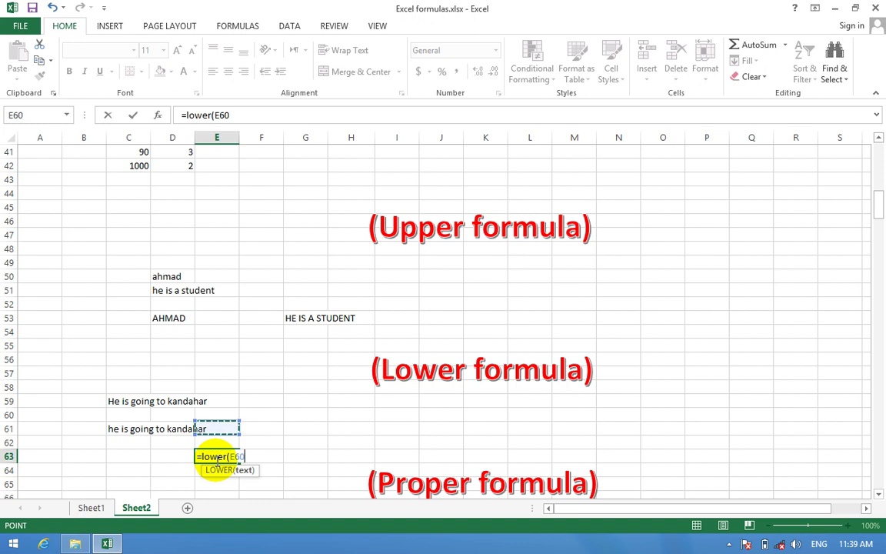
{"action": "key", "text": "Left"}
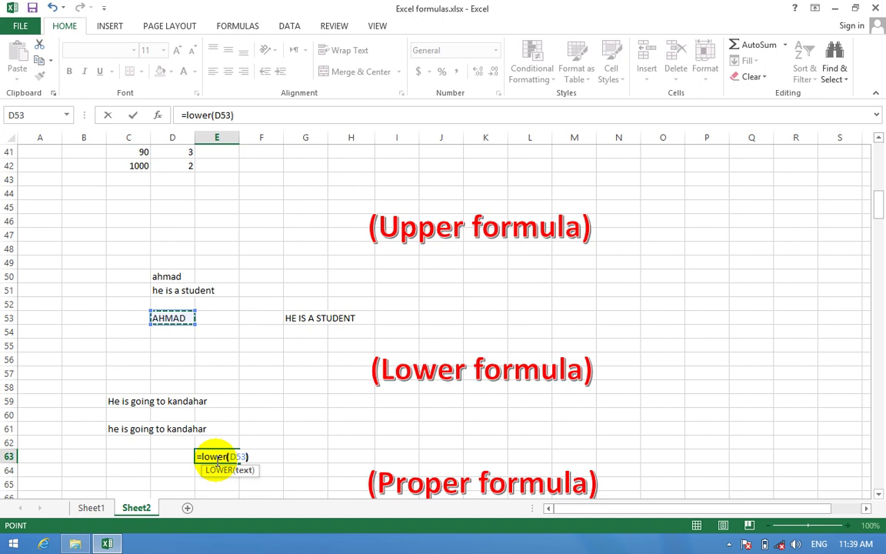
{"action": "key", "text": "ctrl+Return"}
{"action": "key", "text": "Return"}
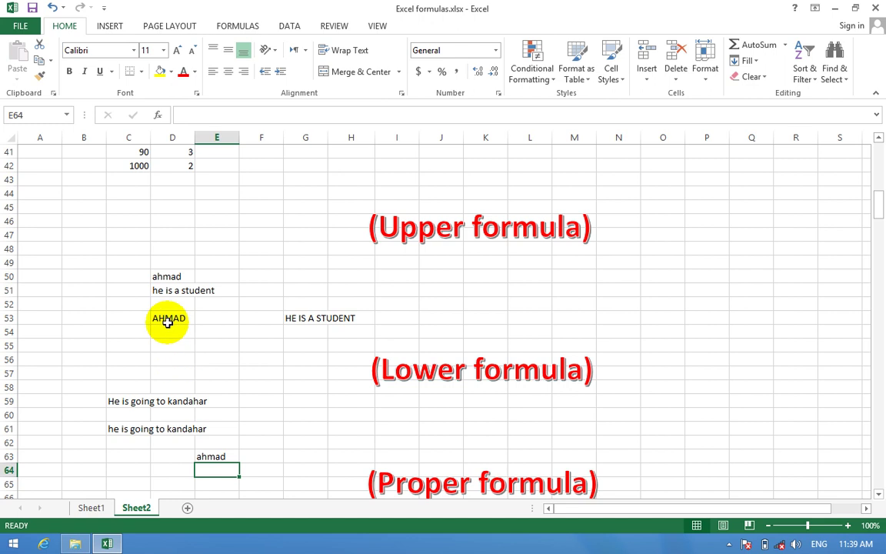